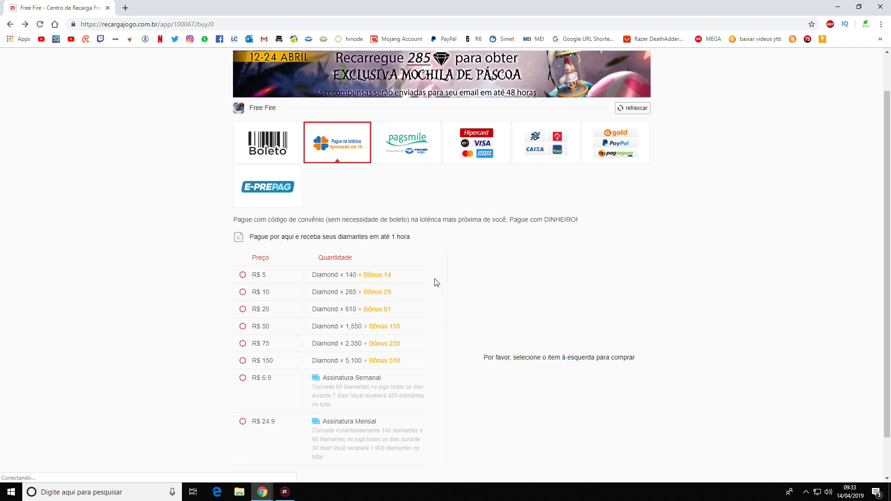
scroll(358, 355, down, 1)
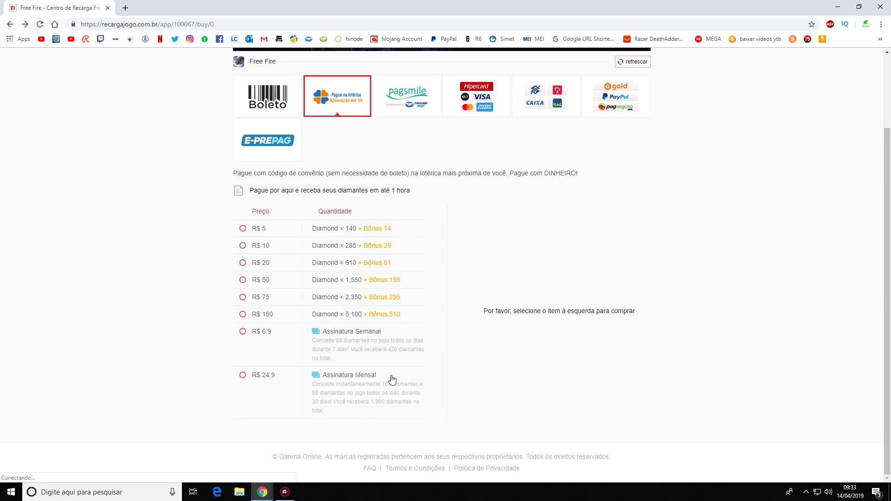
scroll(490, 368, up, 2)
scroll(489, 368, down, 2)
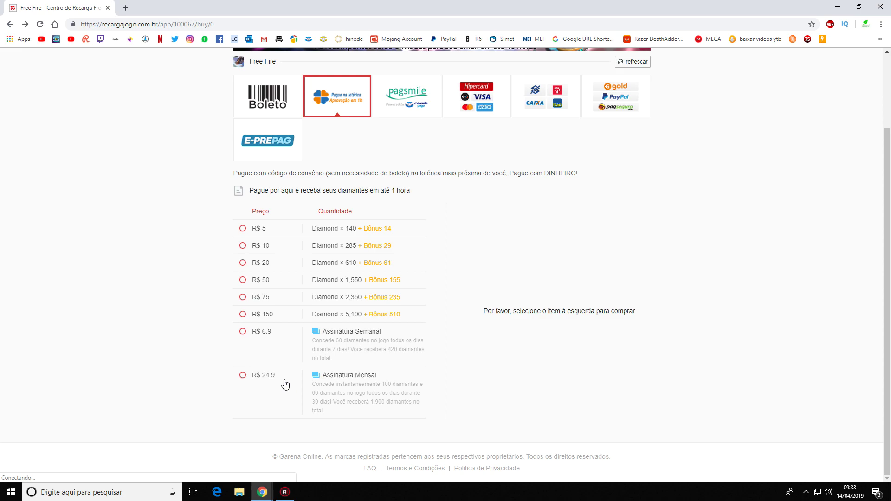
scroll(286, 385, up, 2)
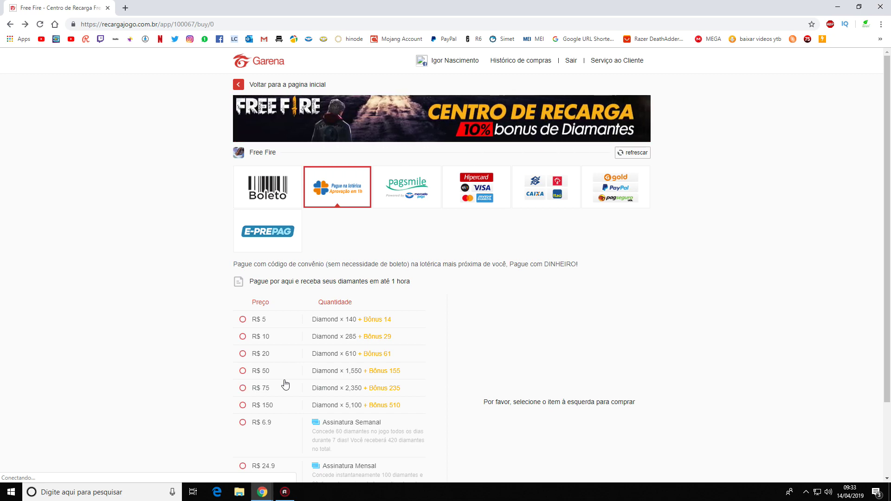
Select the R$ 5 pack of 140 diamonds and scroll down toward payment.
click(244, 320)
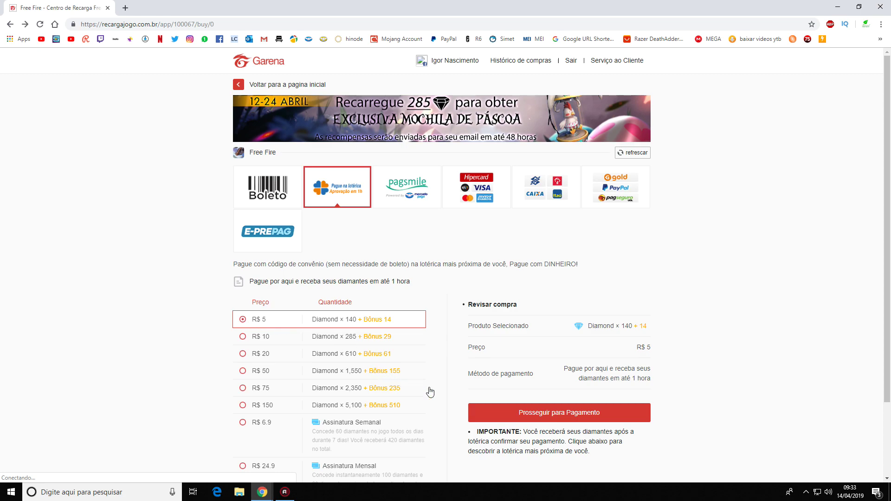
scroll(417, 387, down, 2)
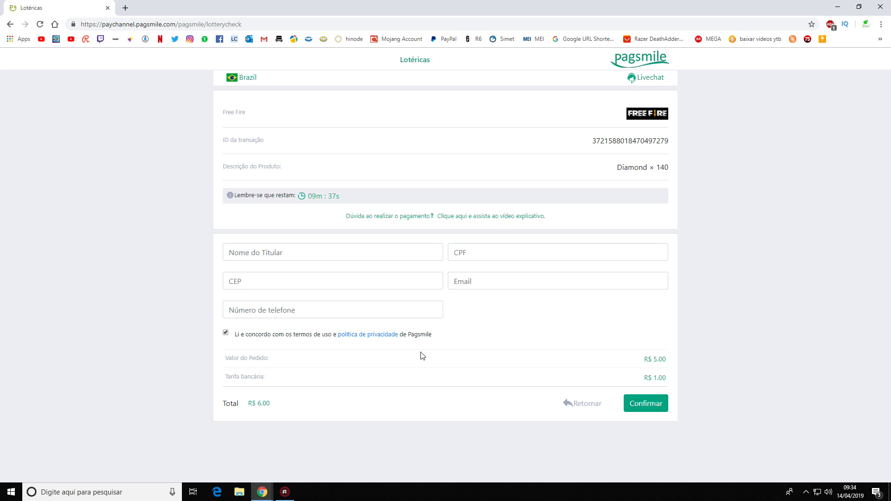
Dismiss the autofill suggestions and enter the holder's full name in Nome do Titular.
click(318, 259)
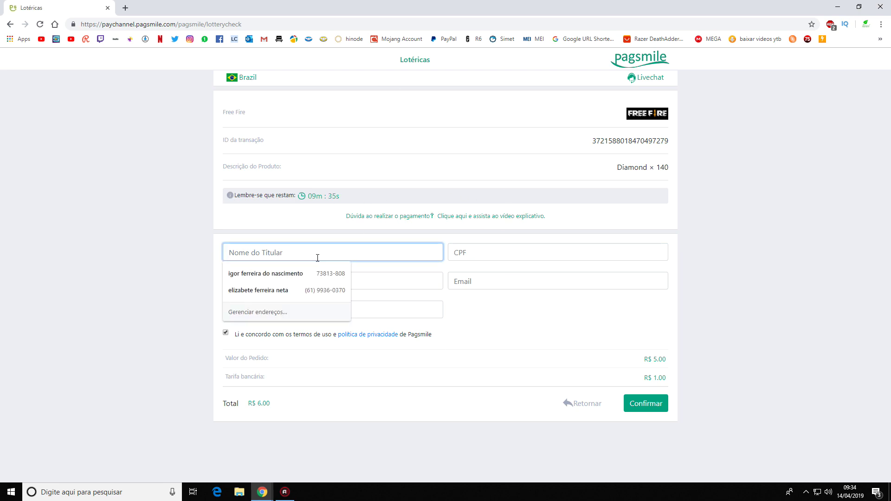
click(193, 256)
click(246, 250)
click(195, 239)
click(247, 251)
click(184, 240)
click(185, 240)
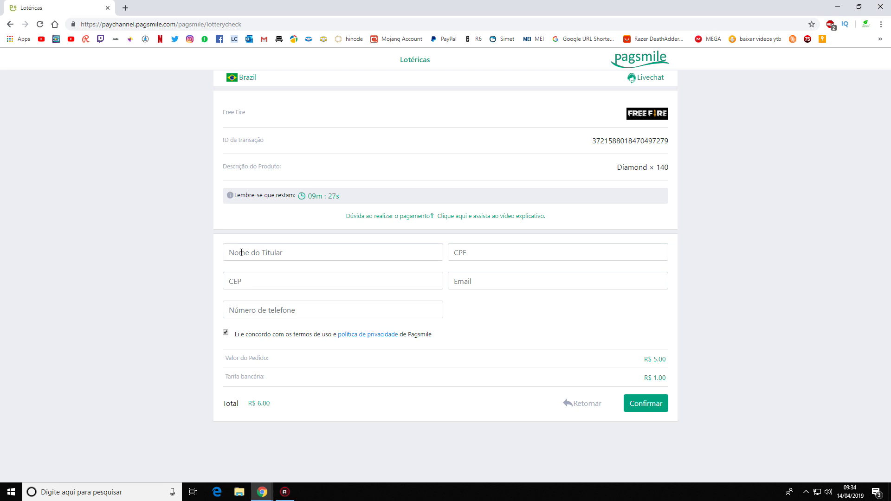
click(241, 252)
text(L)
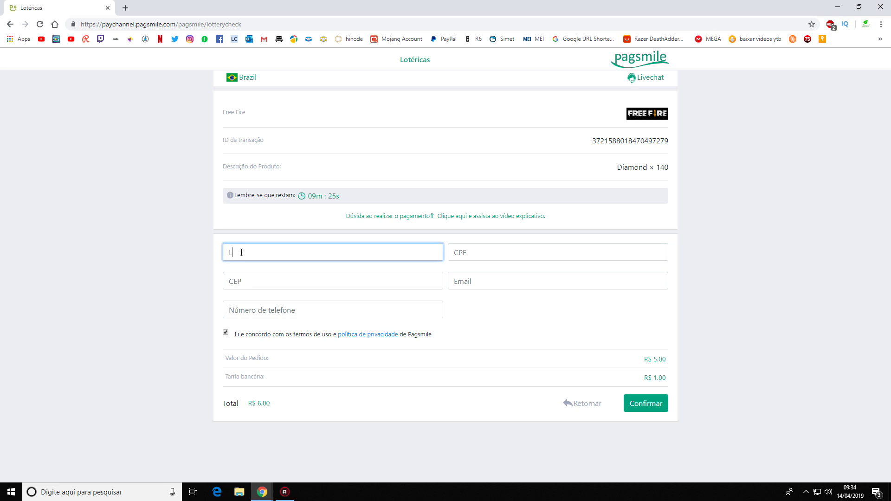
key(BackSpace)
text(TERERE DO NASCIMENTO DA )
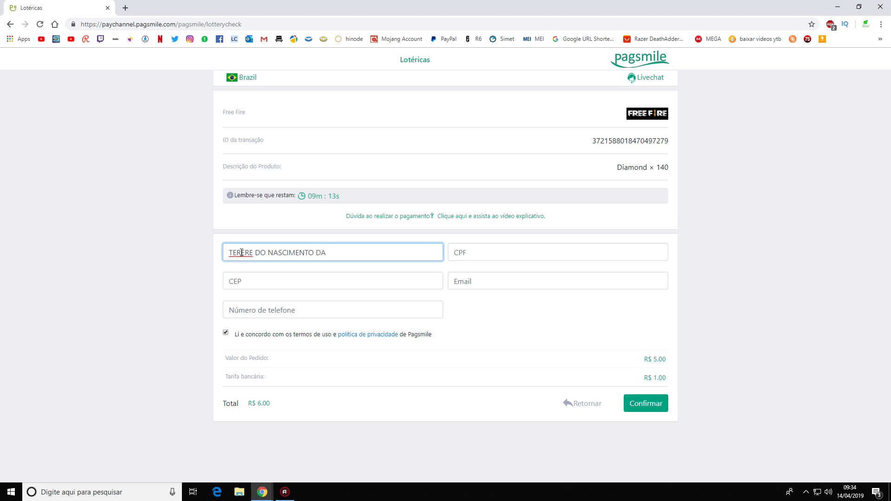
text(MAE DELE)
Fill in the holder's CPF, postal code, e-mail and phone number fields.
key(Tab)
text(012.345.678-)
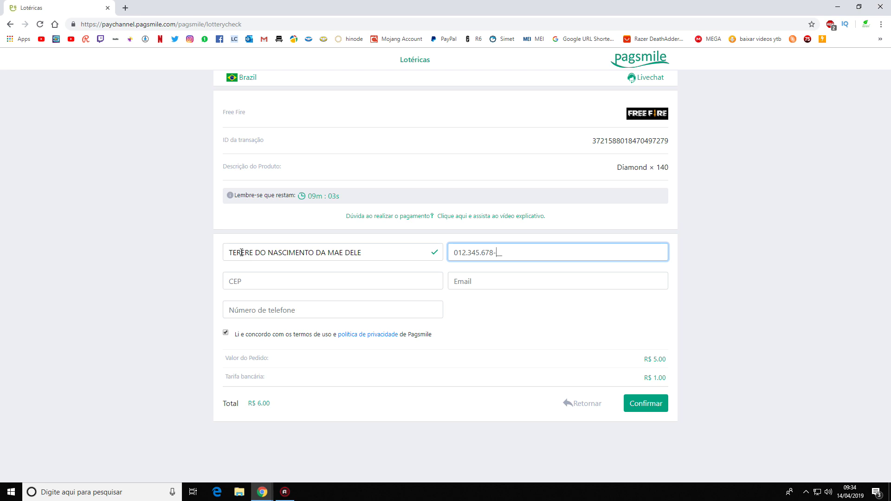
text(90)
key(Tab)
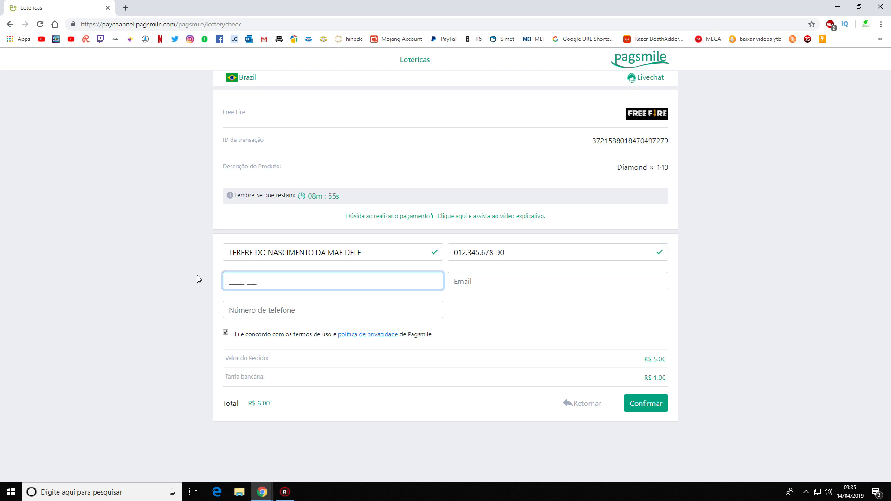
text(20020-000)
key(Tab)
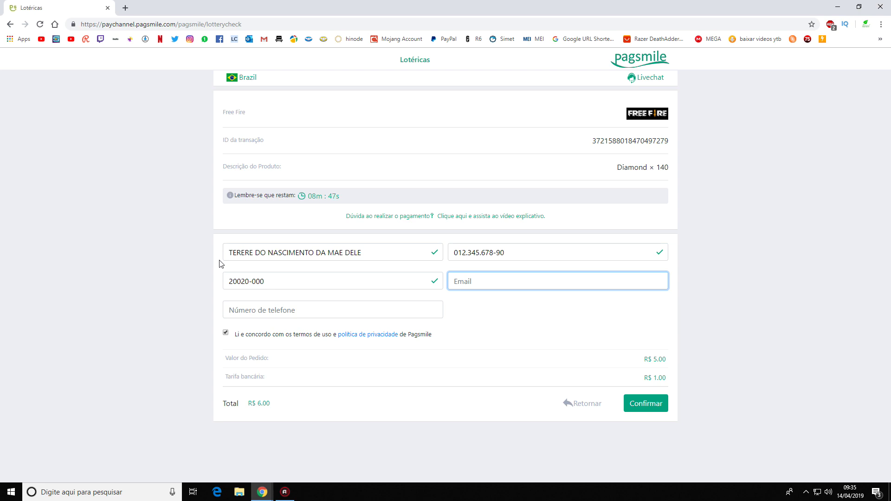
key(Tab)
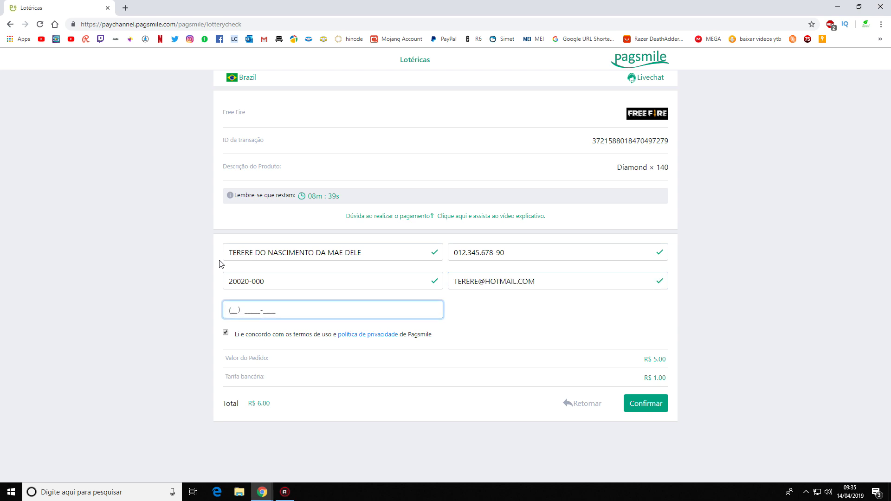
Submit the payment form with Confirmar and highlight the resulting payment instructions.
click(646, 404)
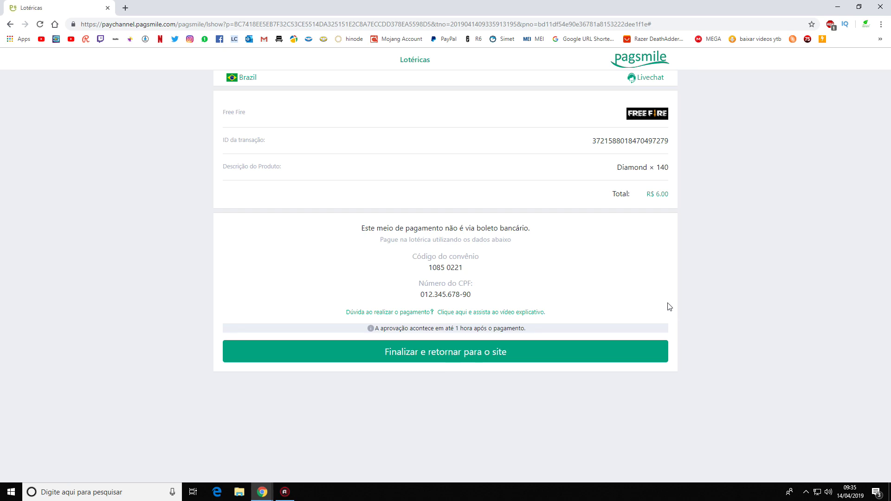
drag(359, 228, 583, 308)
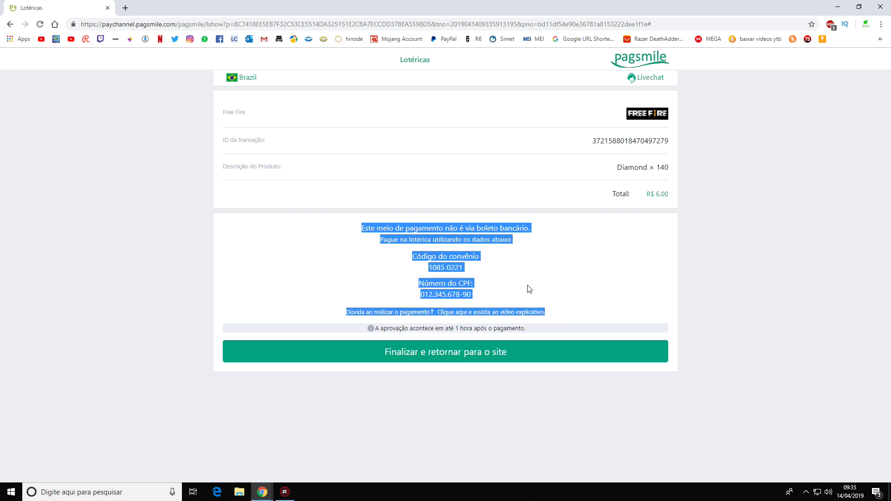
click(394, 264)
Highlight the agreement code and CPF shown in the payment instructions.
drag(412, 255, 475, 298)
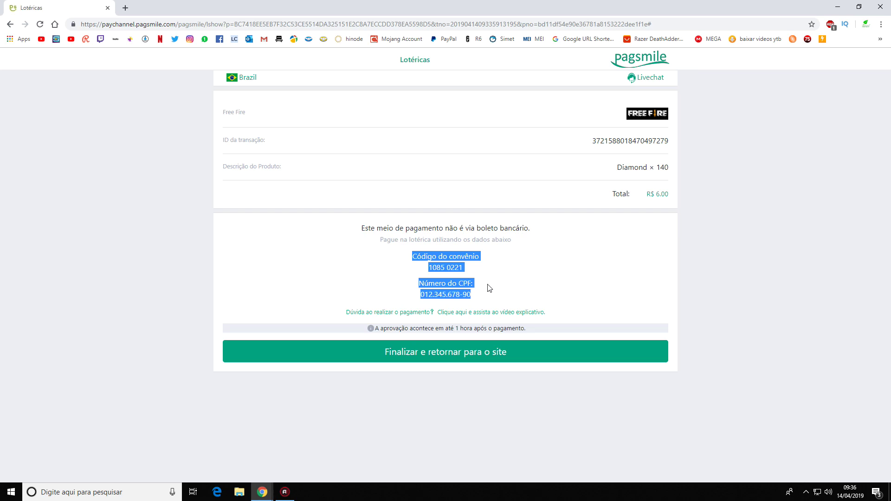
drag(412, 256, 474, 297)
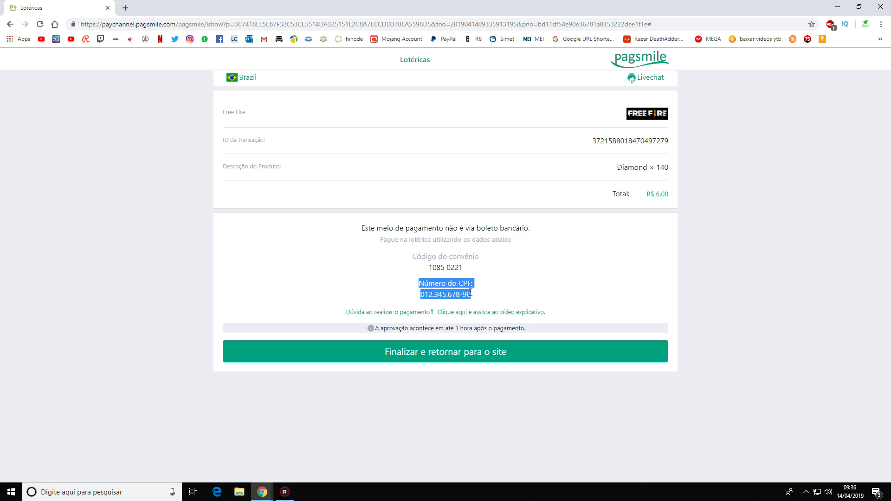
click(384, 272)
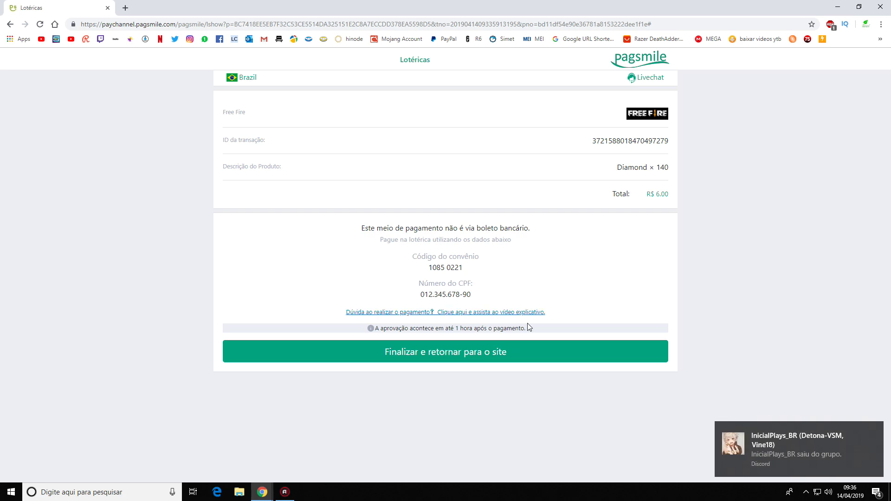
Dismiss the chat notification and highlight the agreement code, CPF and R$ 6.00 total.
click(875, 430)
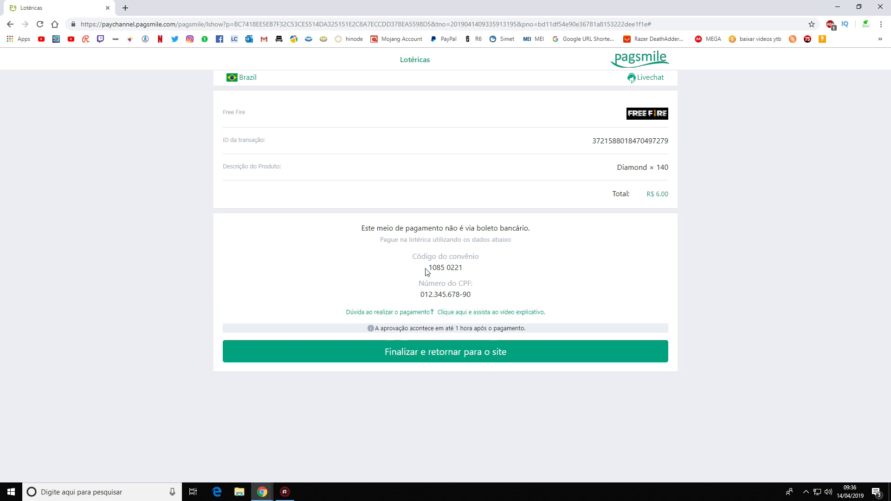
drag(428, 268, 463, 268)
drag(421, 294, 487, 297)
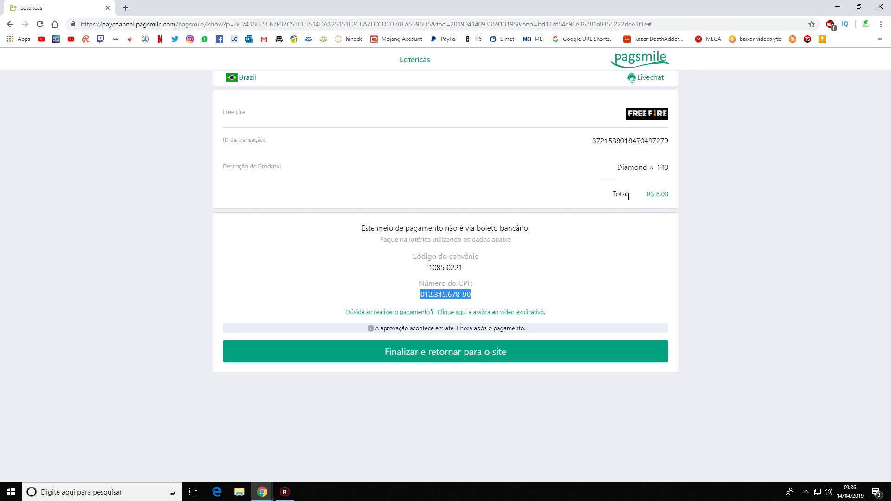
drag(646, 195, 671, 197)
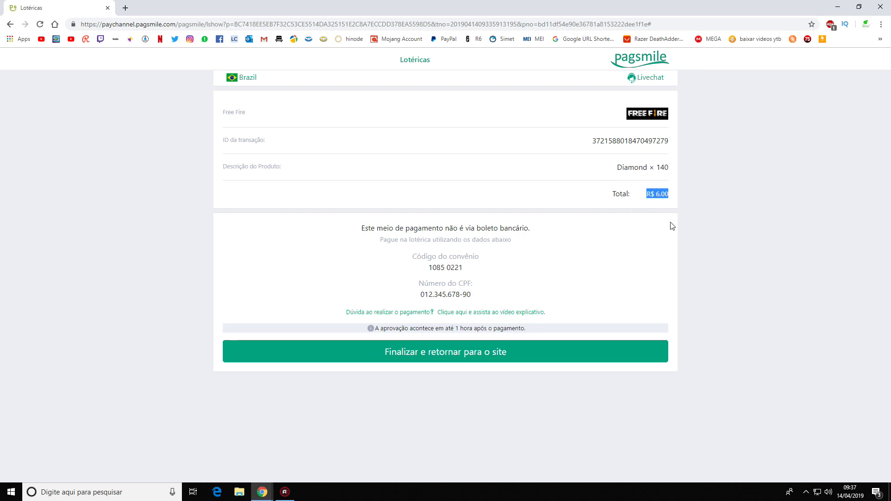
click(585, 273)
Highlight the 1-hour approval notice, then finalize and return to the recharge site.
drag(375, 328, 527, 335)
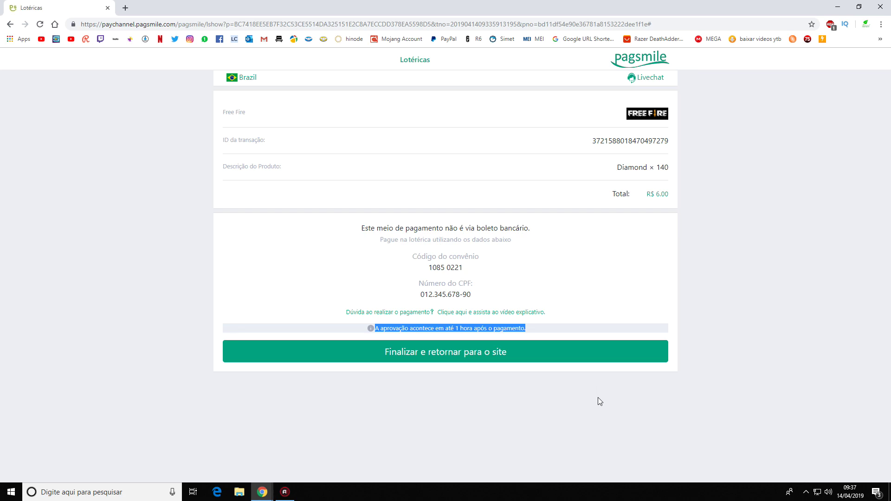
click(706, 383)
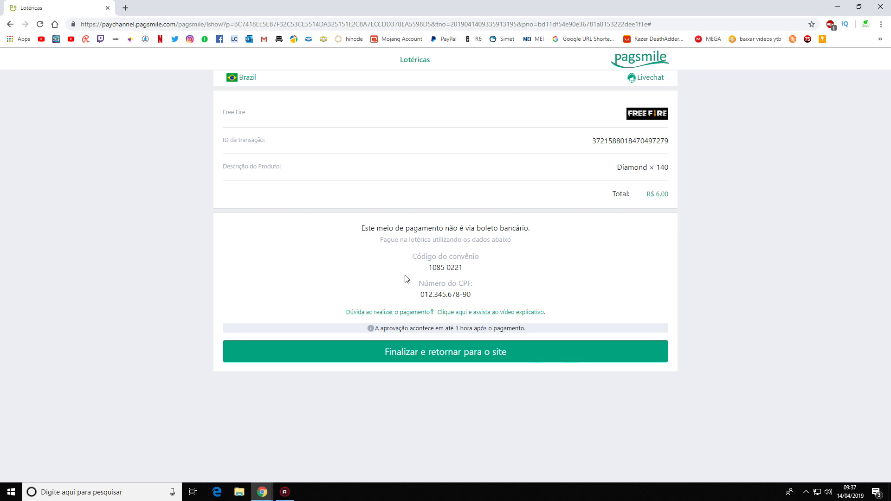
click(453, 360)
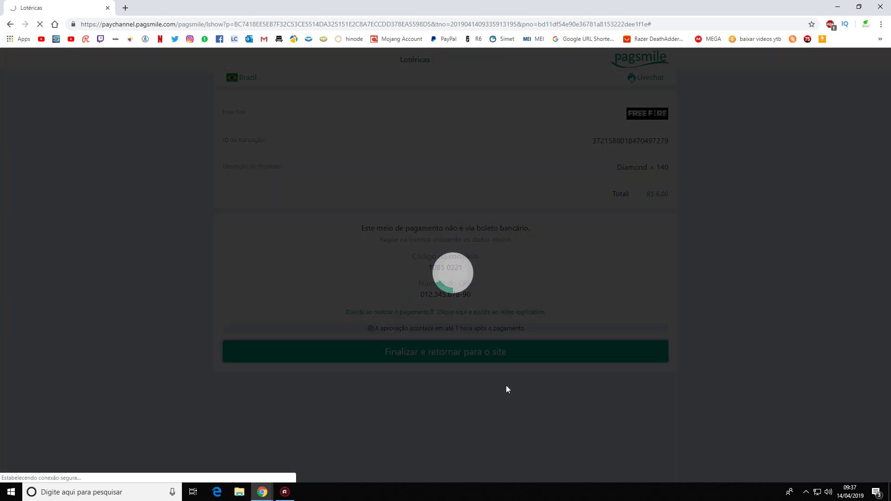